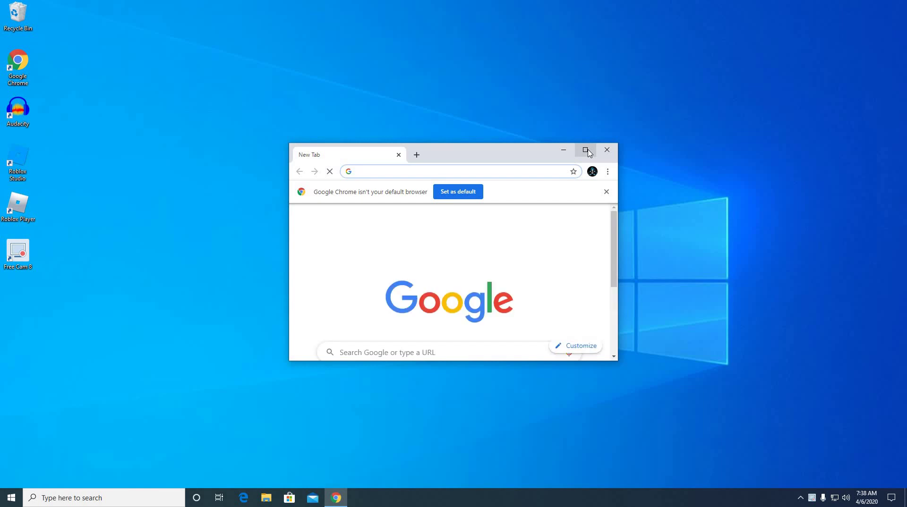
Maximize Chrome and begin typing the search 'download fire' into the omnibox
{"action": "left_click", "coordinate": [585, 151]}
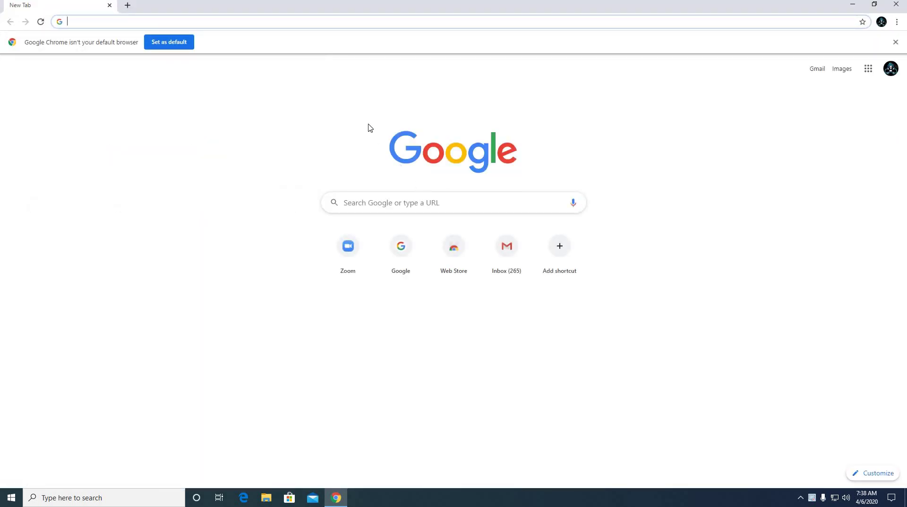
{"action": "left_click", "coordinate": [408, 204]}
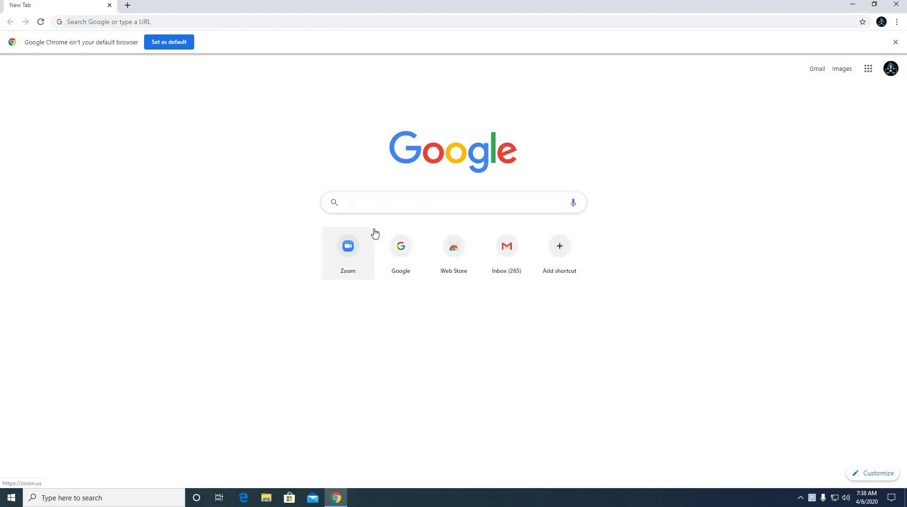
{"action": "type", "text": "do"}
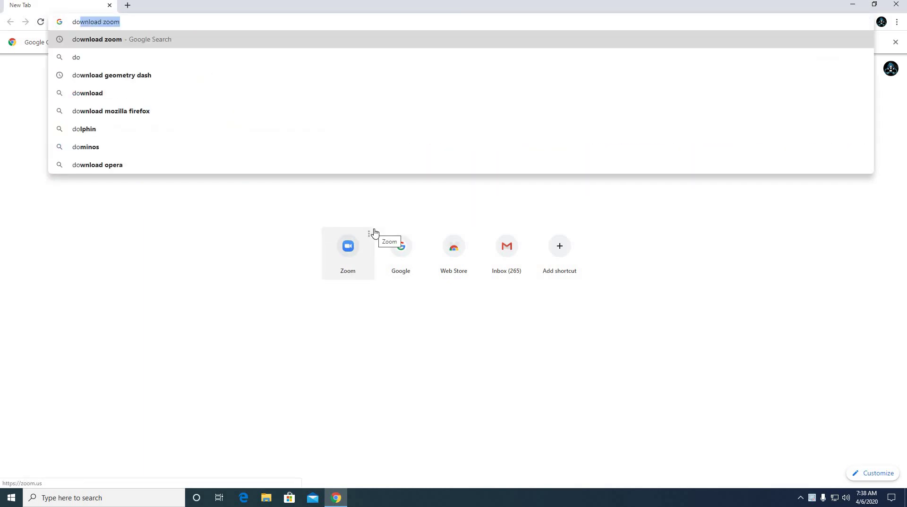
{"action": "type", "text": "wn"}
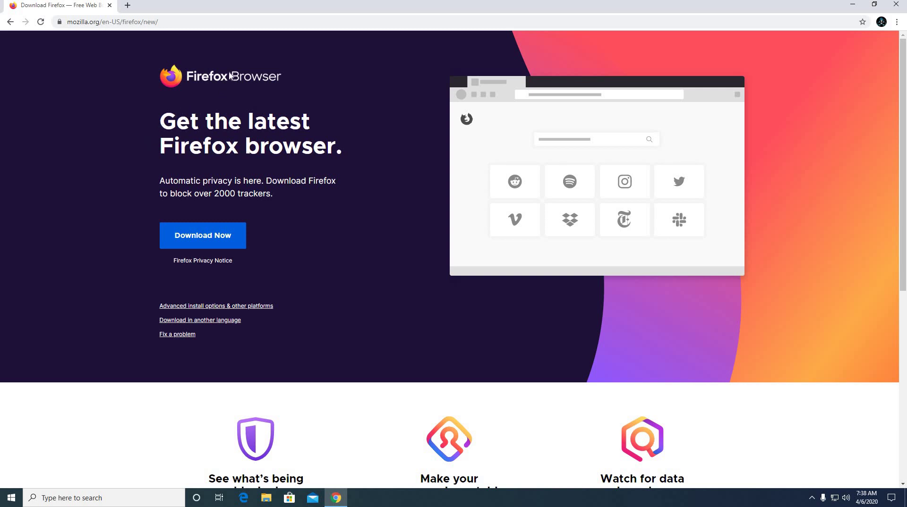
Download the Firefox installer using Download Now on Mozilla's Firefox page
{"action": "left_click_drag", "start_coordinate": [229, 77], "coordinate": [161, 103]}
{"action": "left_click", "coordinate": [109, 133]}
{"action": "scroll", "coordinate": [551, 189], "scroll_direction": "down", "scroll_amount": 1}
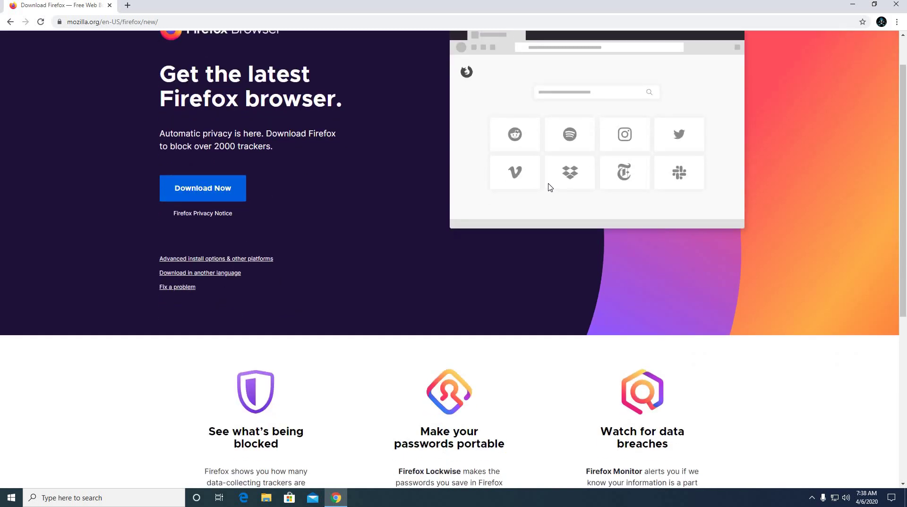
{"action": "scroll", "coordinate": [549, 184], "scroll_direction": "up", "scroll_amount": 1}
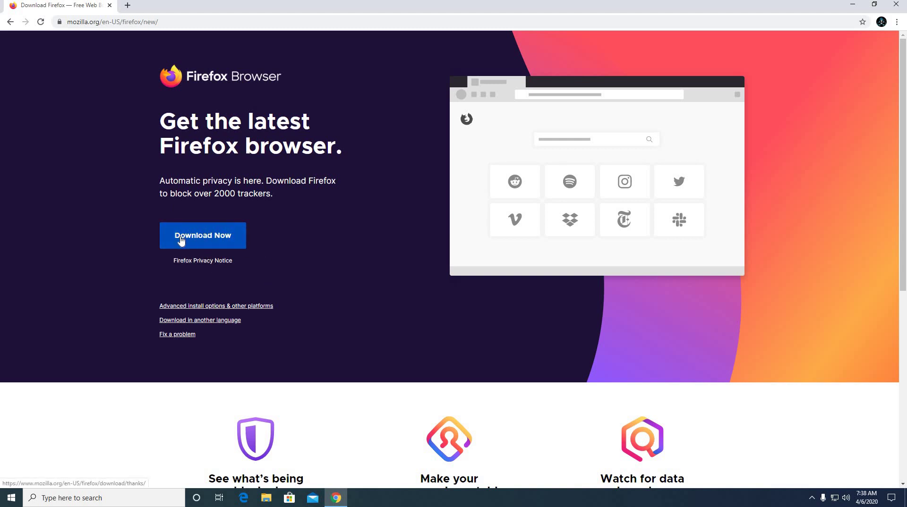
{"action": "left_click", "coordinate": [205, 242]}
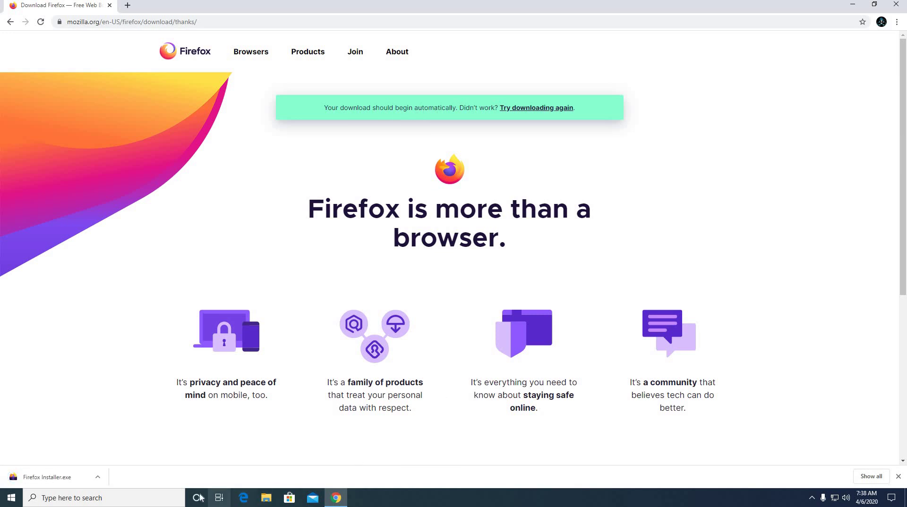
Run Firefox Installer.exe from Chrome's downloads bar so Firefox installs
{"action": "left_click", "coordinate": [68, 474]}
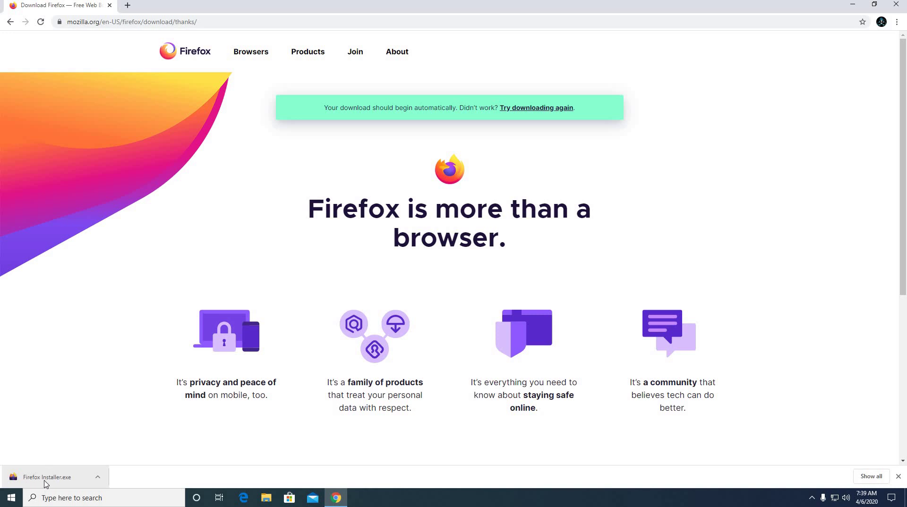
{"action": "left_click", "coordinate": [66, 481]}
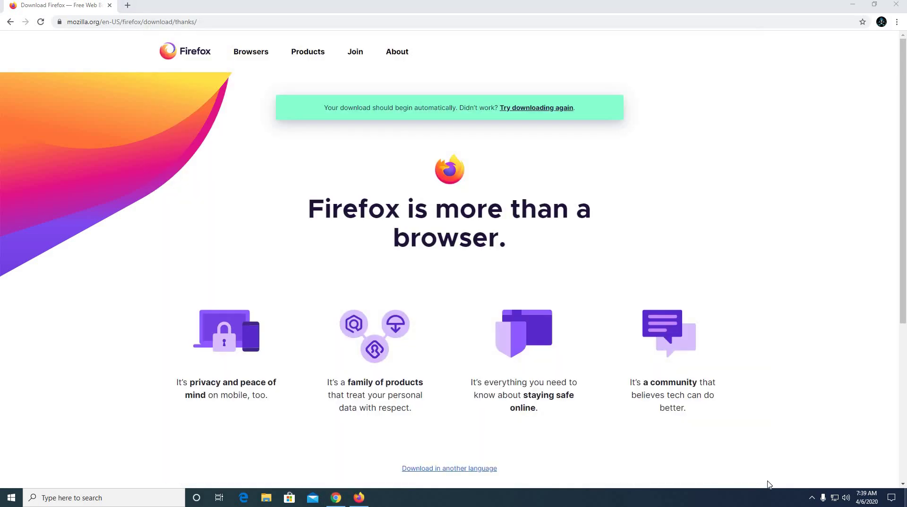
Minimize Chrome and bring up the newly installed Firefox from the taskbar
{"action": "left_click", "coordinate": [336, 498]}
{"action": "mouse_move", "coordinate": [359, 498]}
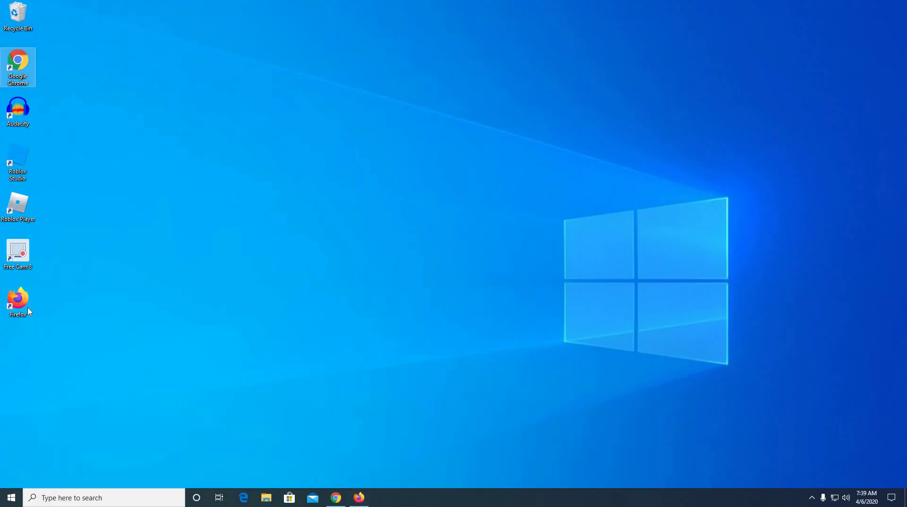
{"action": "left_click", "coordinate": [365, 500]}
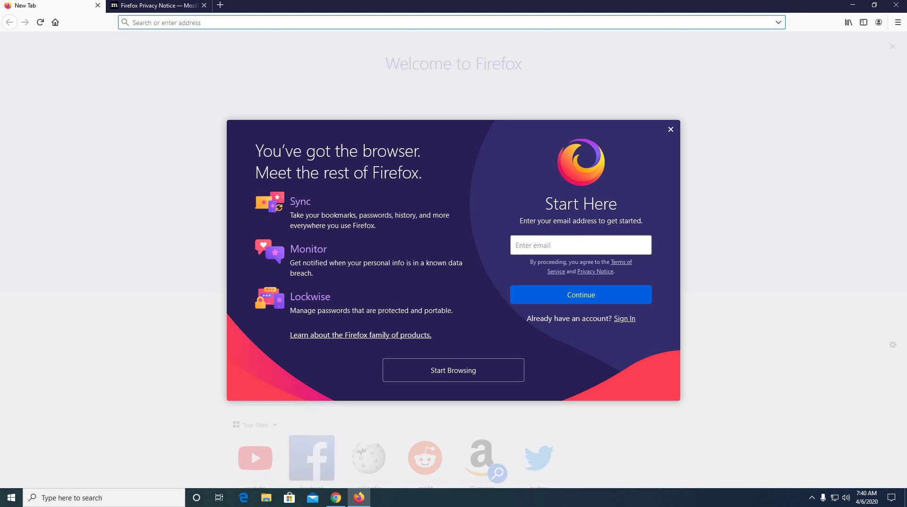
{"action": "left_click", "coordinate": [670, 131]}
{"action": "scroll", "coordinate": [340, 312], "scroll_direction": "down", "scroll_amount": 2}
{"action": "scroll", "coordinate": [335, 289], "scroll_direction": "down", "scroll_amount": 2}
{"action": "scroll", "coordinate": [328, 284], "scroll_direction": "down", "scroll_amount": 2}
Search the web for 'youtube' from Firefox's new tab
{"action": "left_click", "coordinate": [369, 194]}
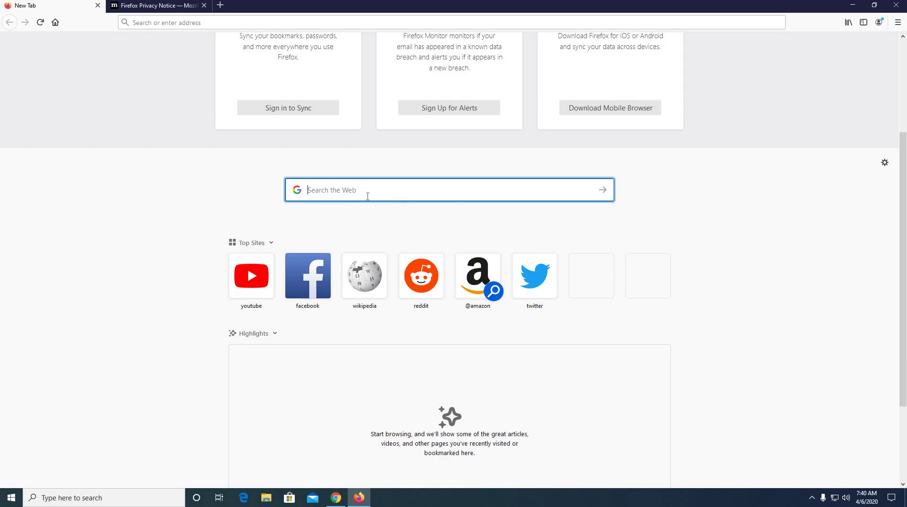
{"action": "type", "text": "youtu"}
{"action": "type", "text": "be"}
{"action": "key", "text": "Return"}
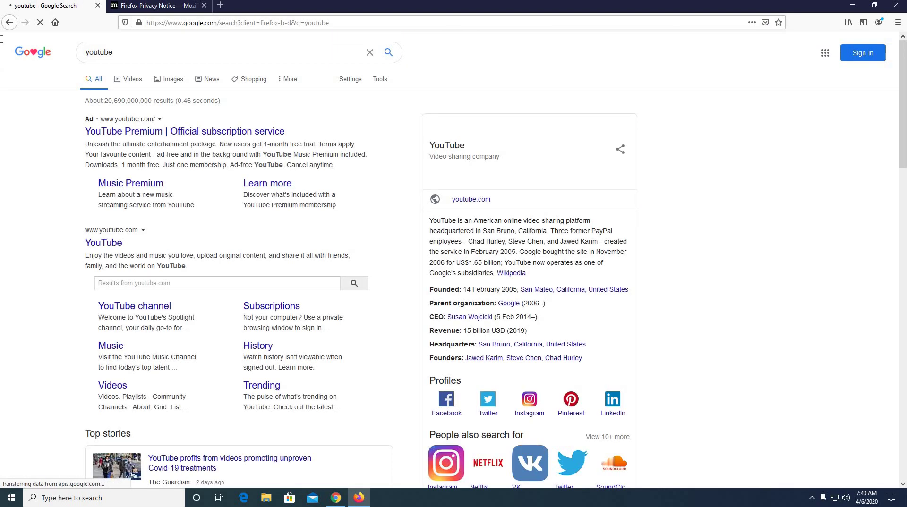
{"action": "scroll", "coordinate": [316, 112], "scroll_direction": "down", "scroll_amount": 1}
{"action": "scroll", "coordinate": [315, 113], "scroll_direction": "up", "scroll_amount": 1}
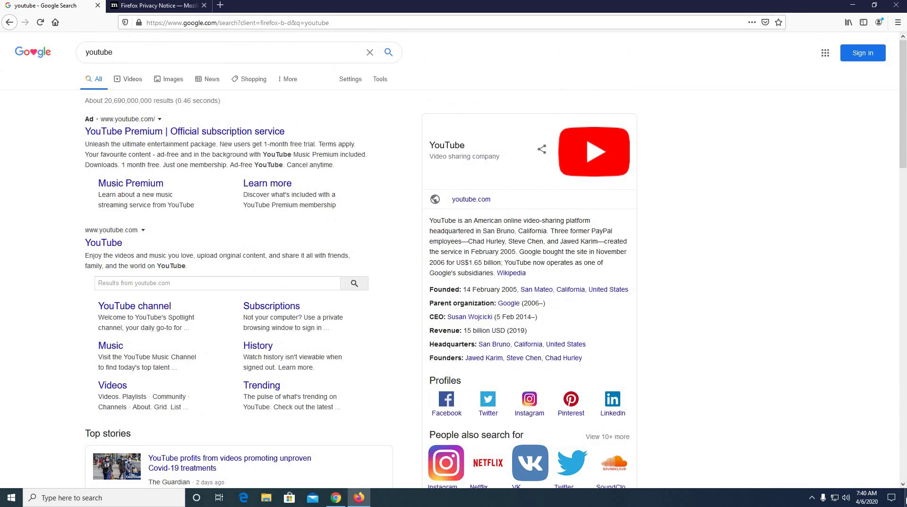
Show the desktop via the taskbar's far-right Show Desktop corner
{"action": "left_click", "coordinate": [906, 500]}
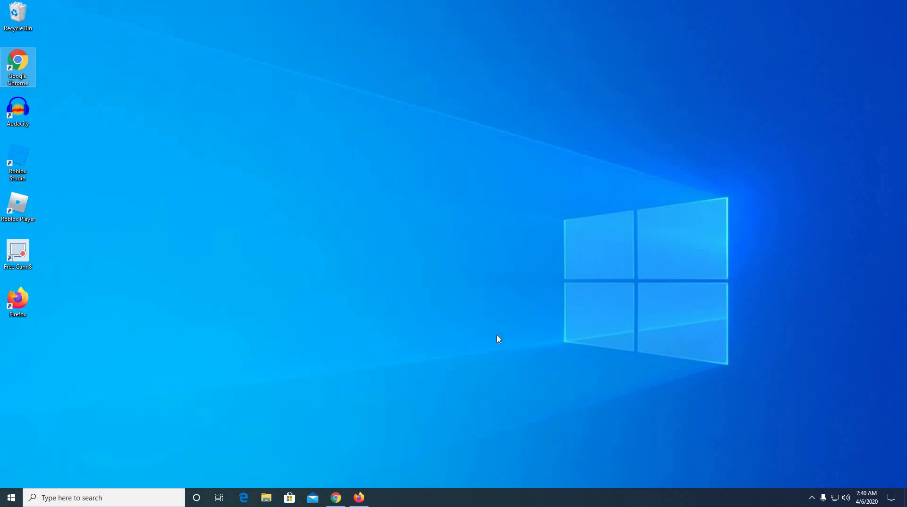